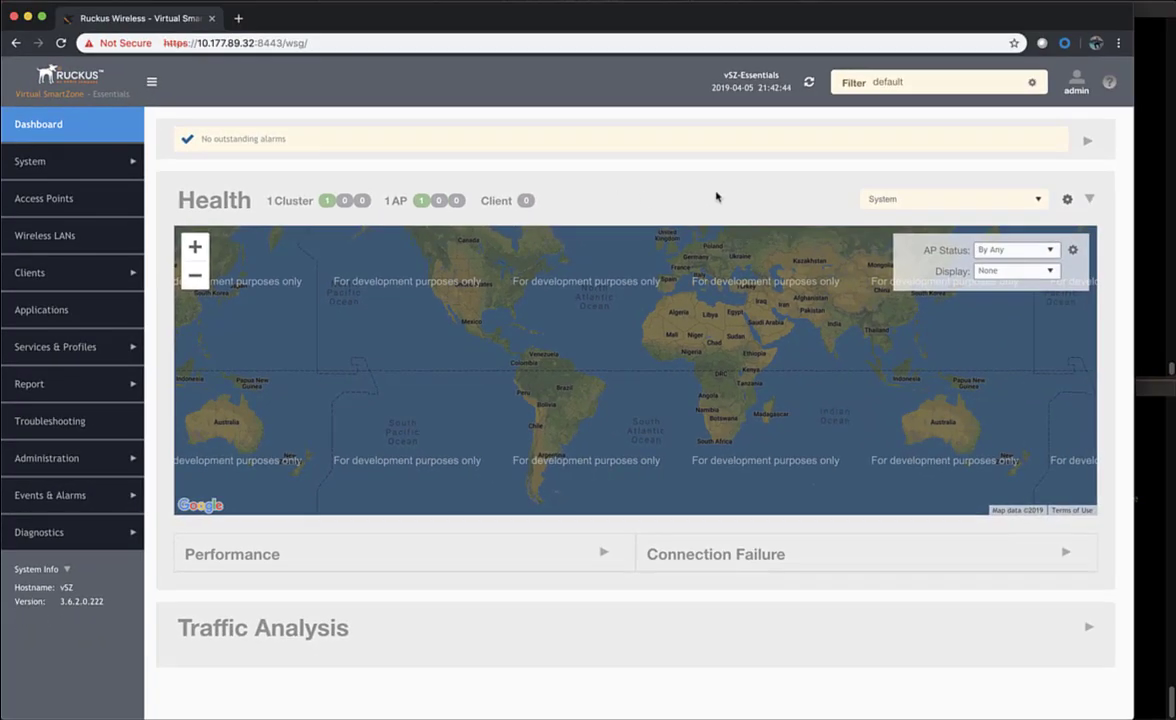
# - Ping the controller at 10.177.89.32 from the terminal and return to the browser
pyautogui.click(1150, 207)
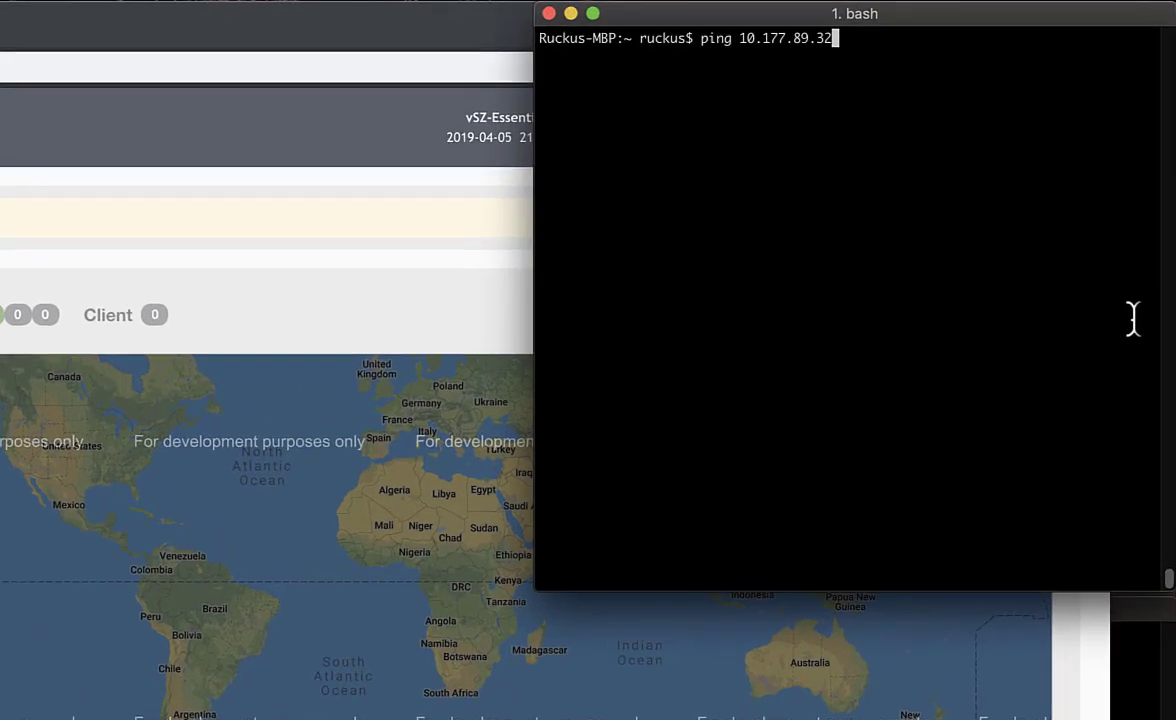
pyautogui.press('Return')
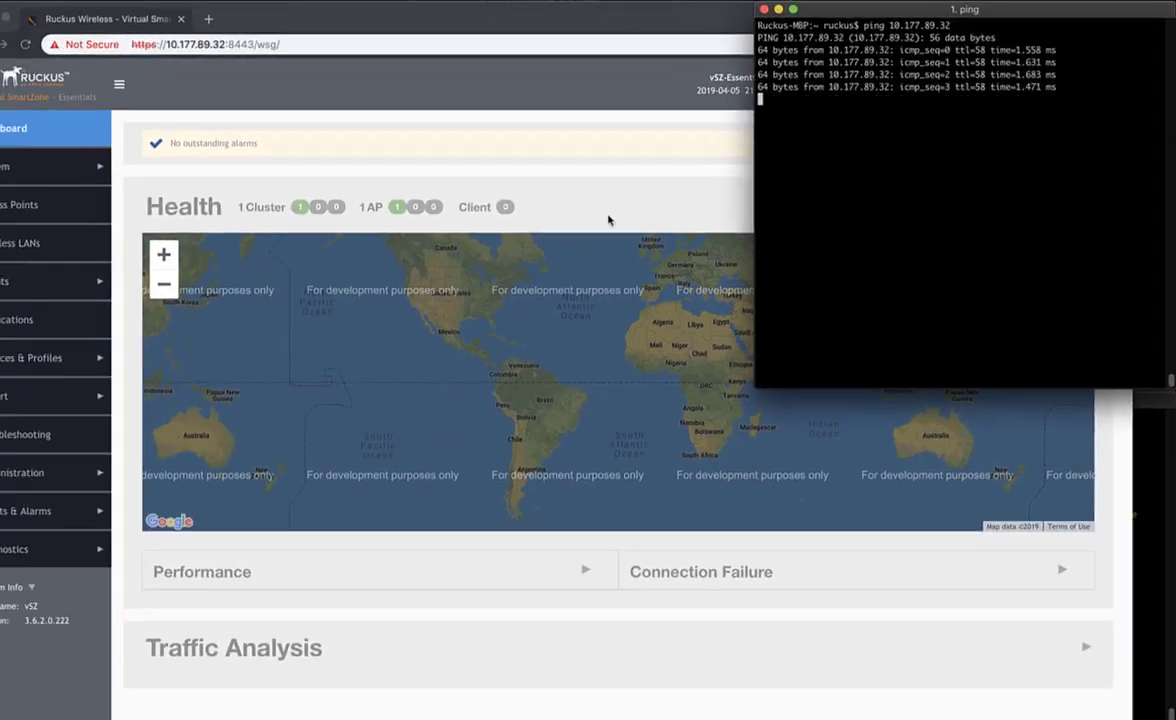
pyautogui.click(312, 336)
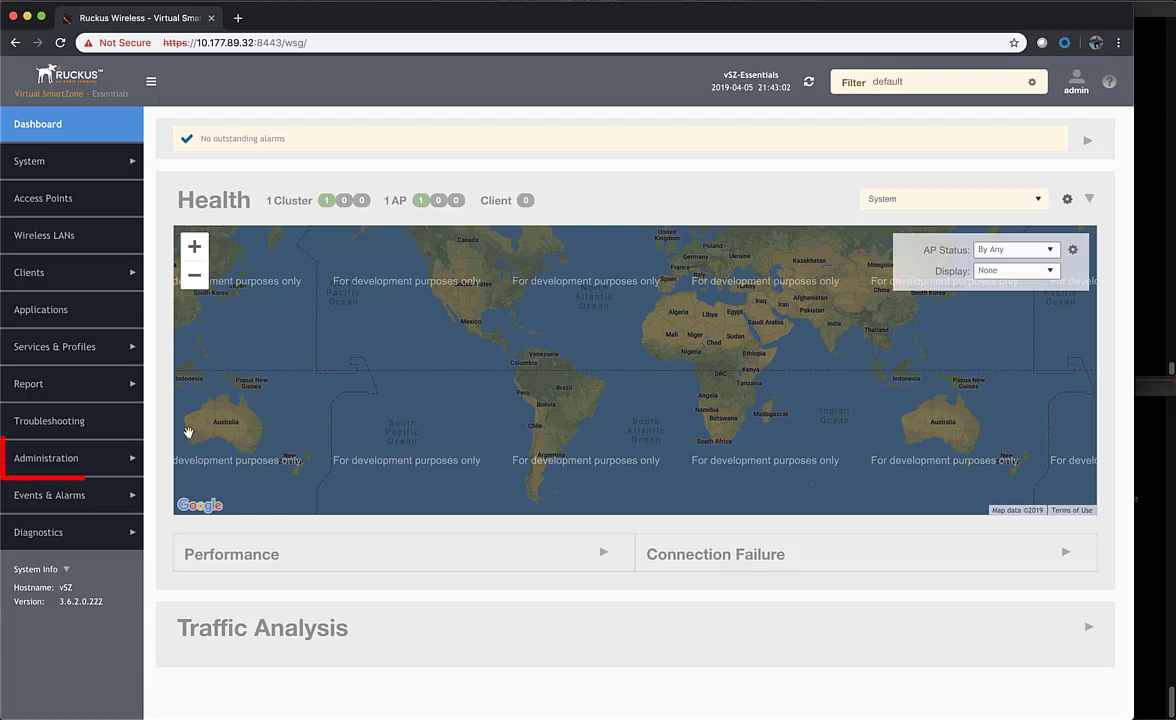
# - Back up the entire cluster from the Backup & Restore administration page and confirm the backup
pyautogui.click(123, 460)
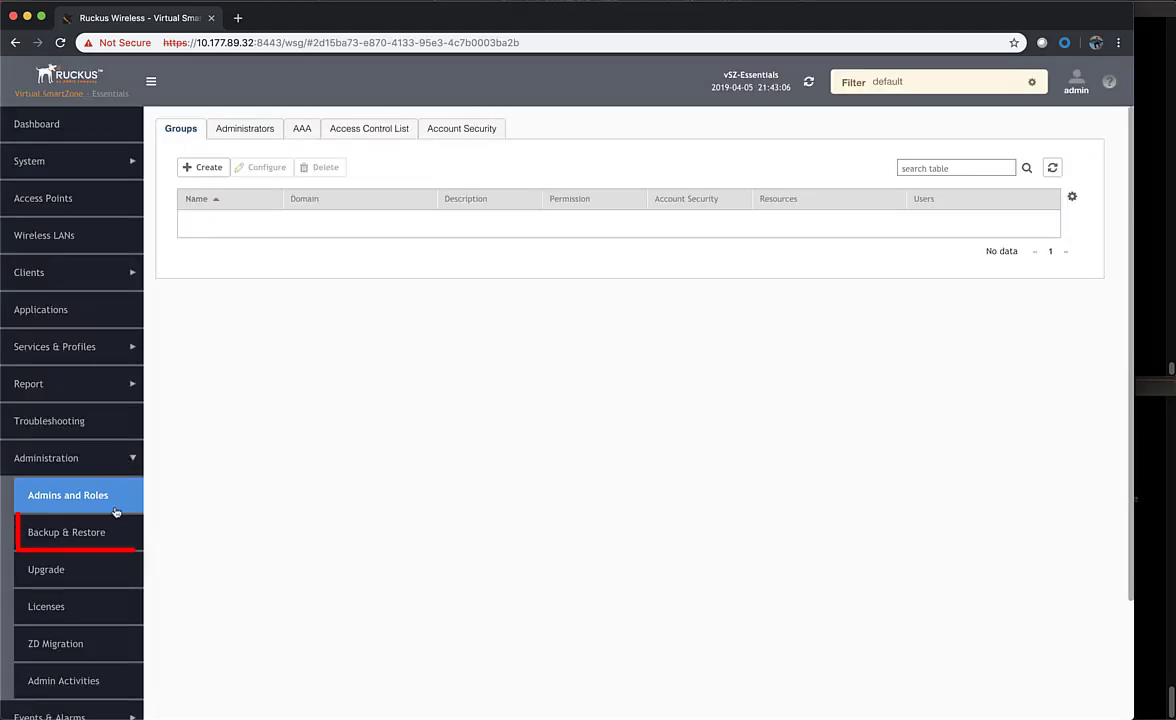
pyautogui.click(105, 530)
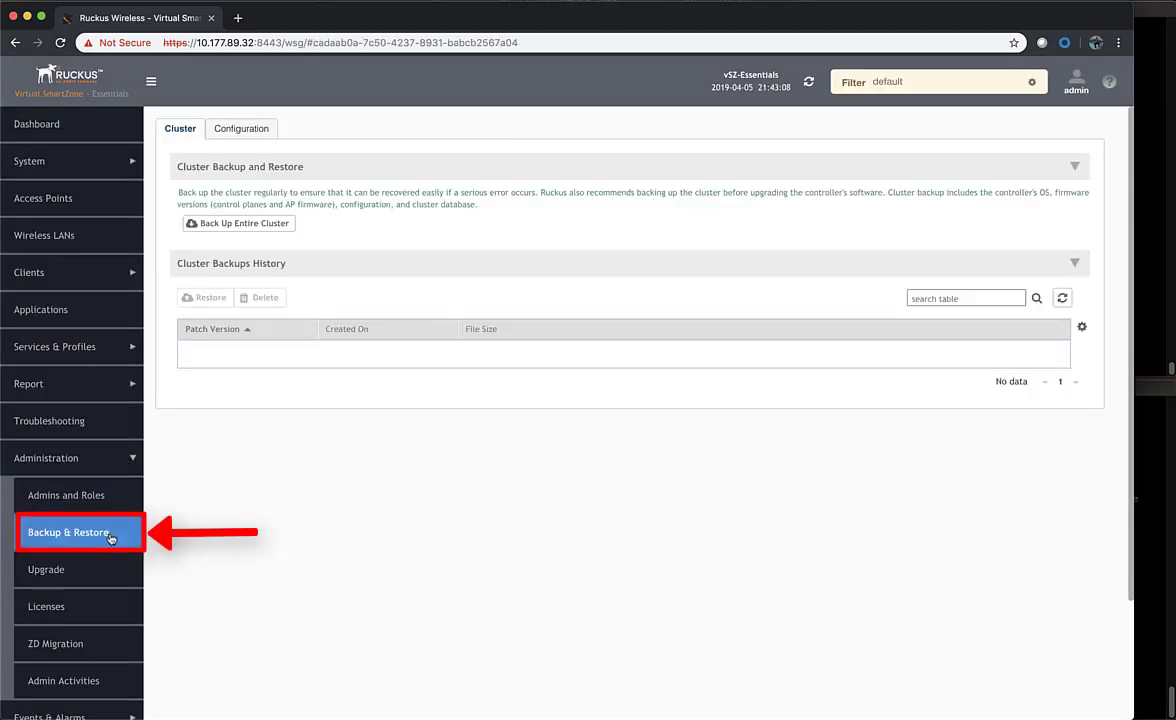
pyautogui.click(233, 224)
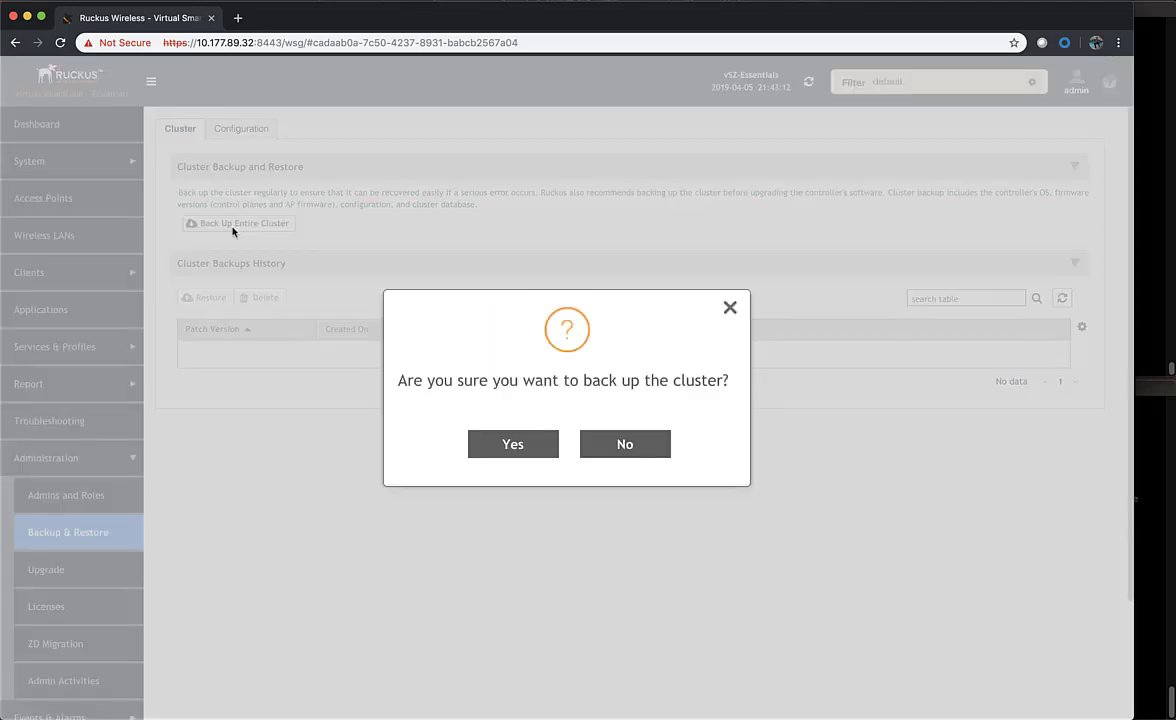
pyautogui.click(514, 445)
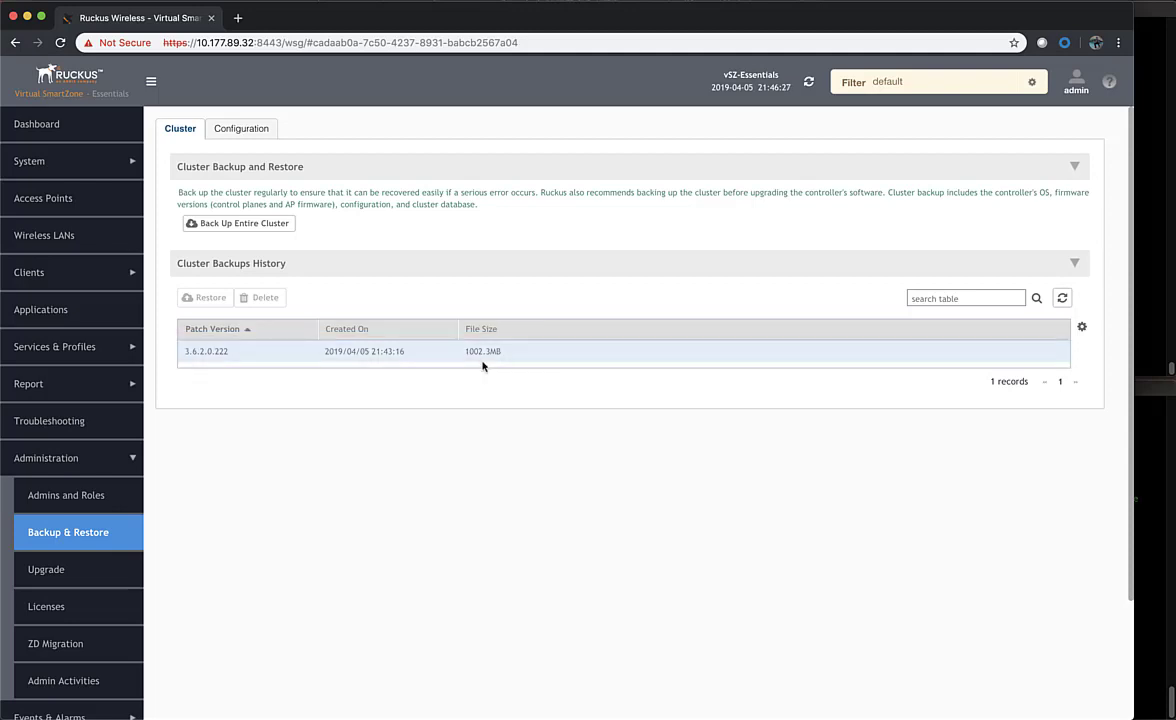
# - Switch to the SSH terminal and copy cluster backup 1 to the remote server using the copy backup command with the FTP username and password
pyautogui.click(1138, 505)
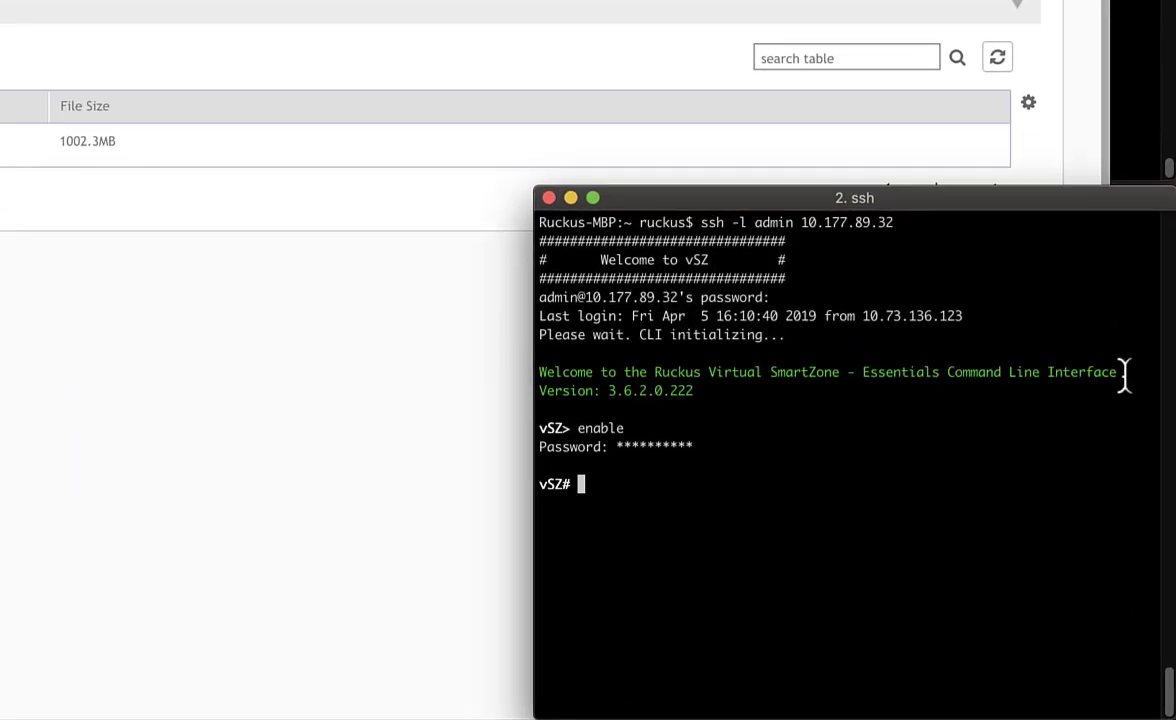
pyautogui.press('super+v')
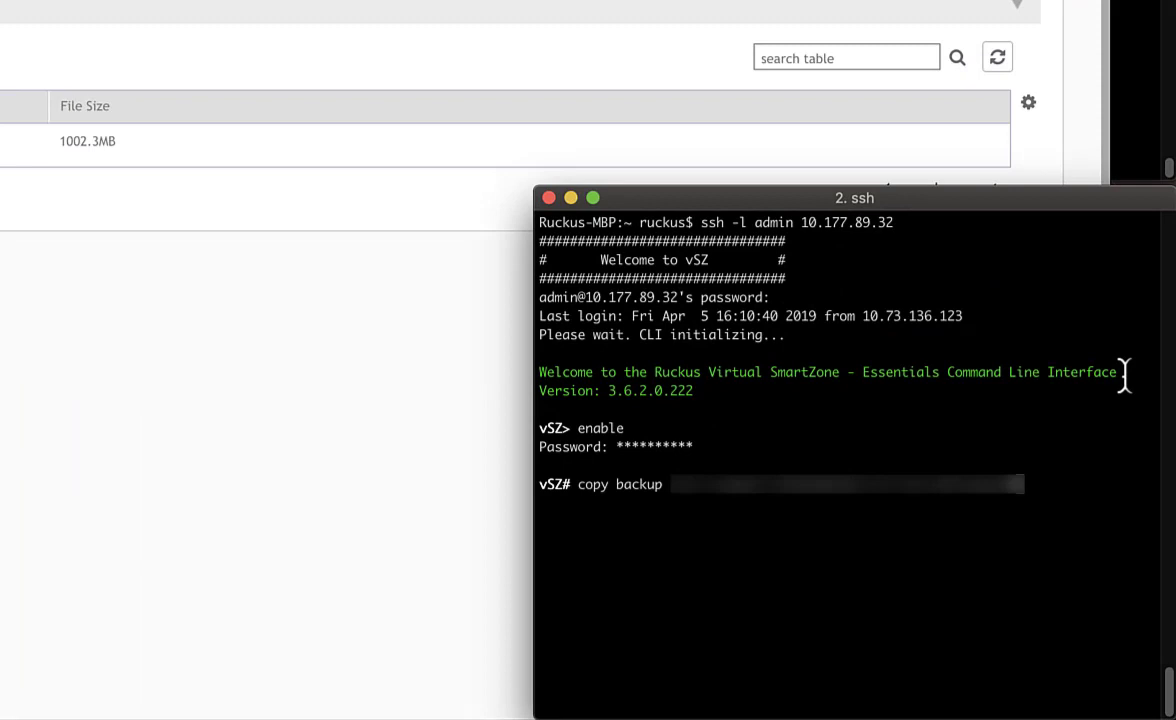
pyautogui.press('Return')
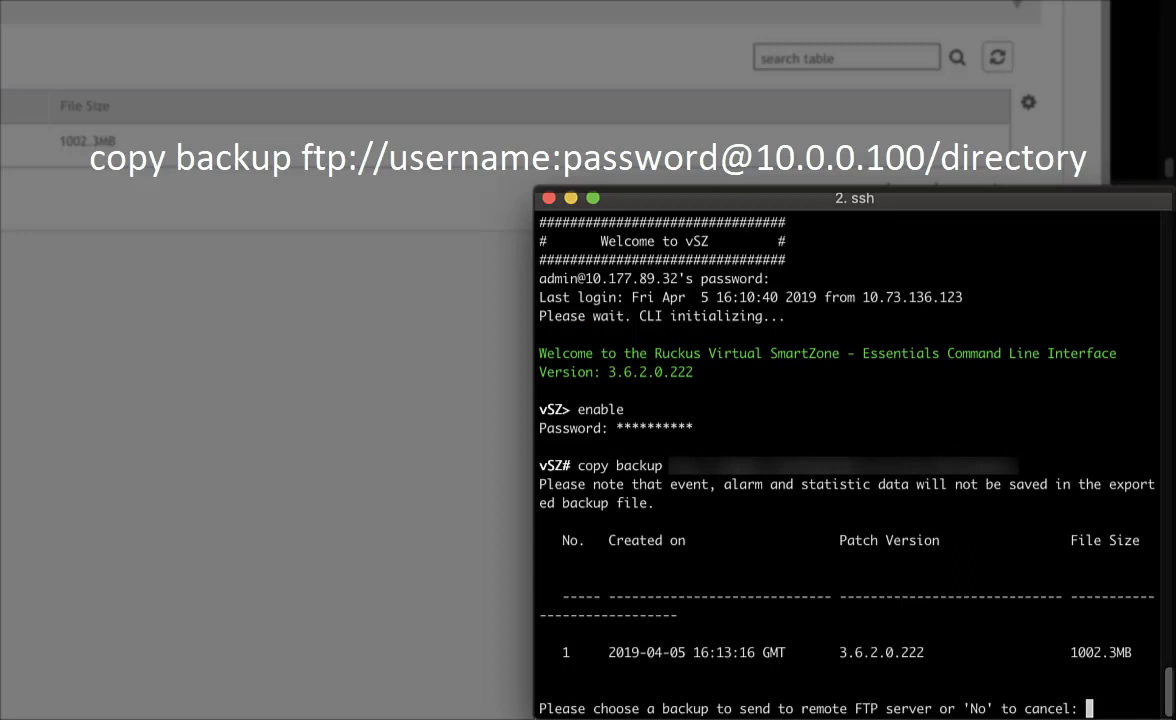
pyautogui.write('1')
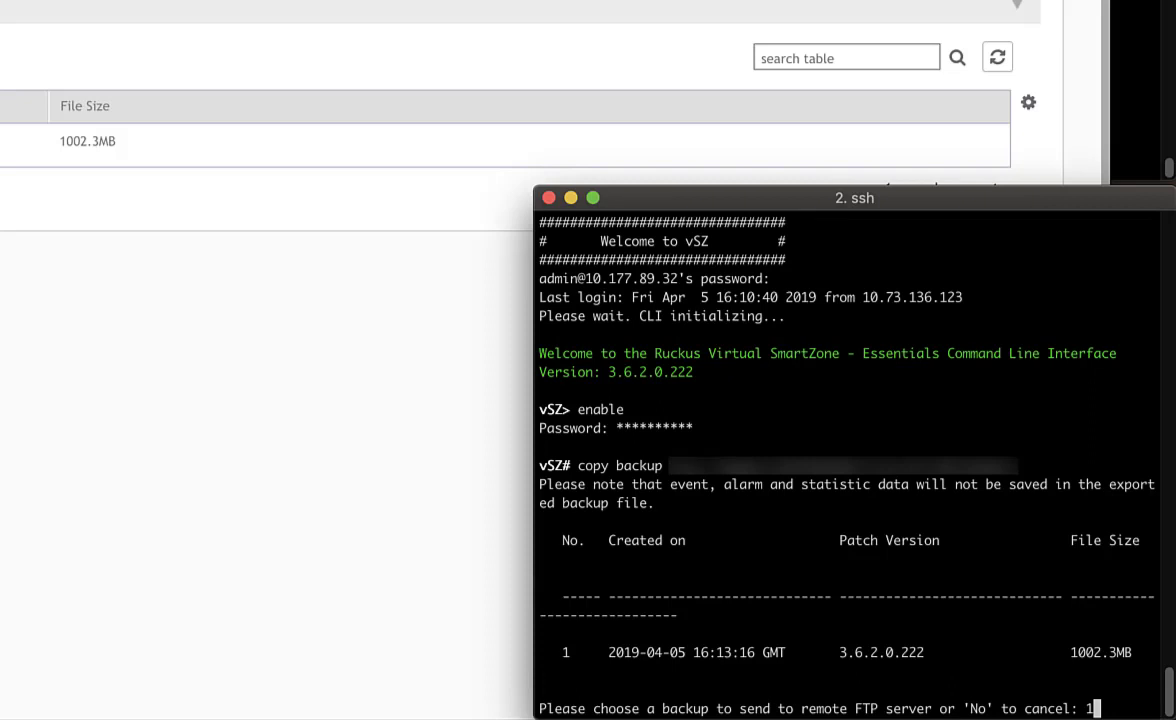
pyautogui.press('Return')
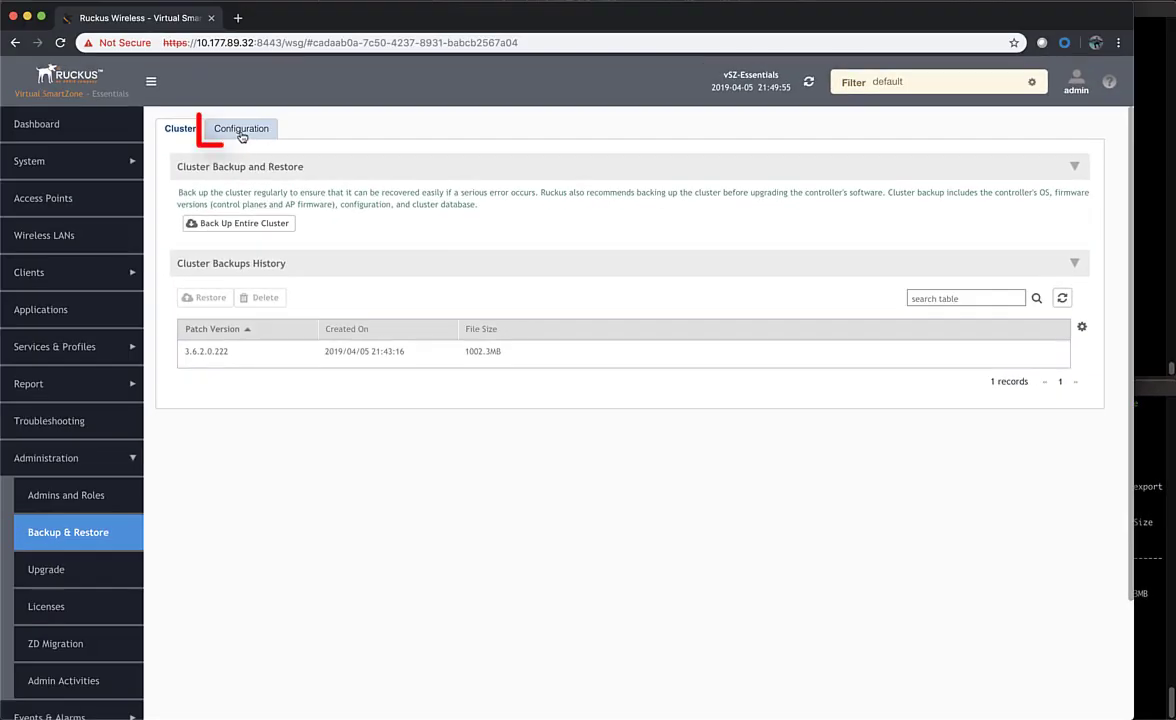
# - Back in the browser, back up the controller's system configuration and download the resulting manual backup file
pyautogui.click(241, 134)
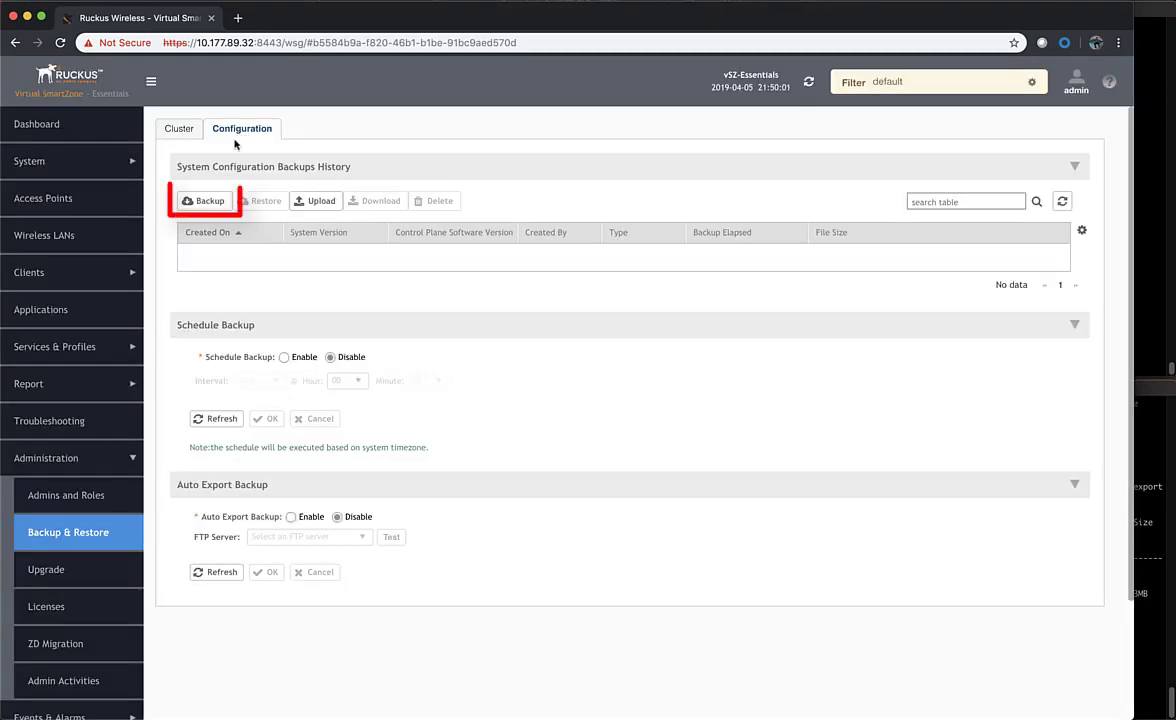
pyautogui.click(199, 200)
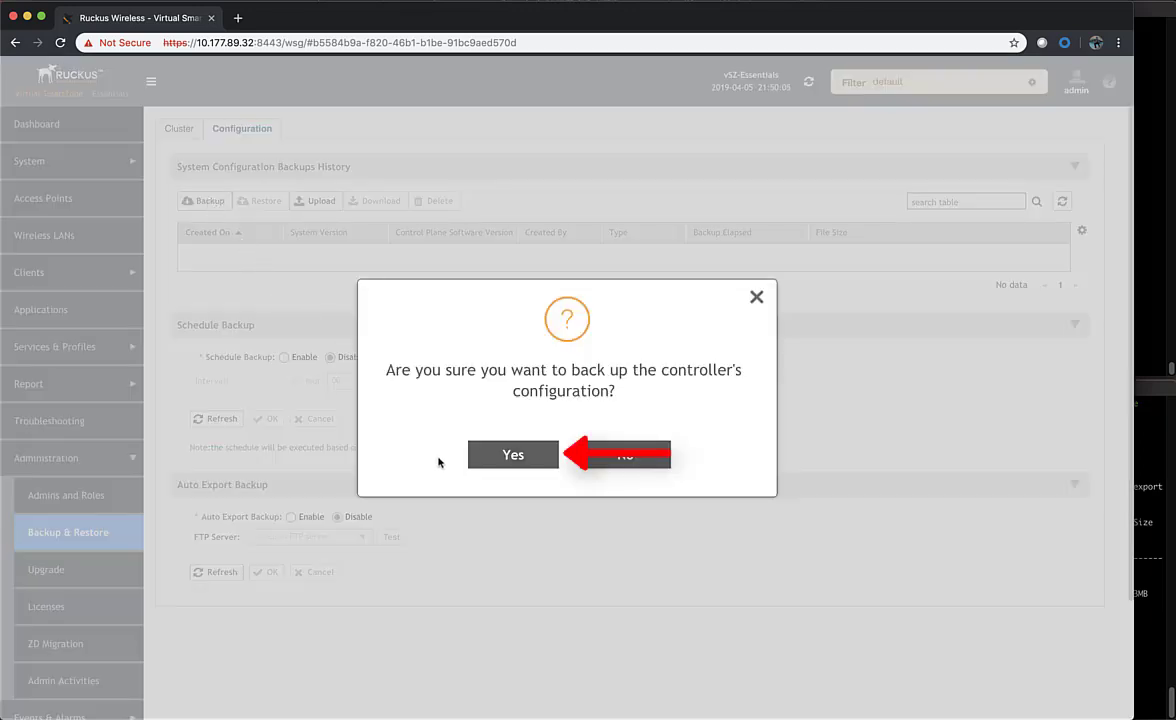
pyautogui.click(519, 456)
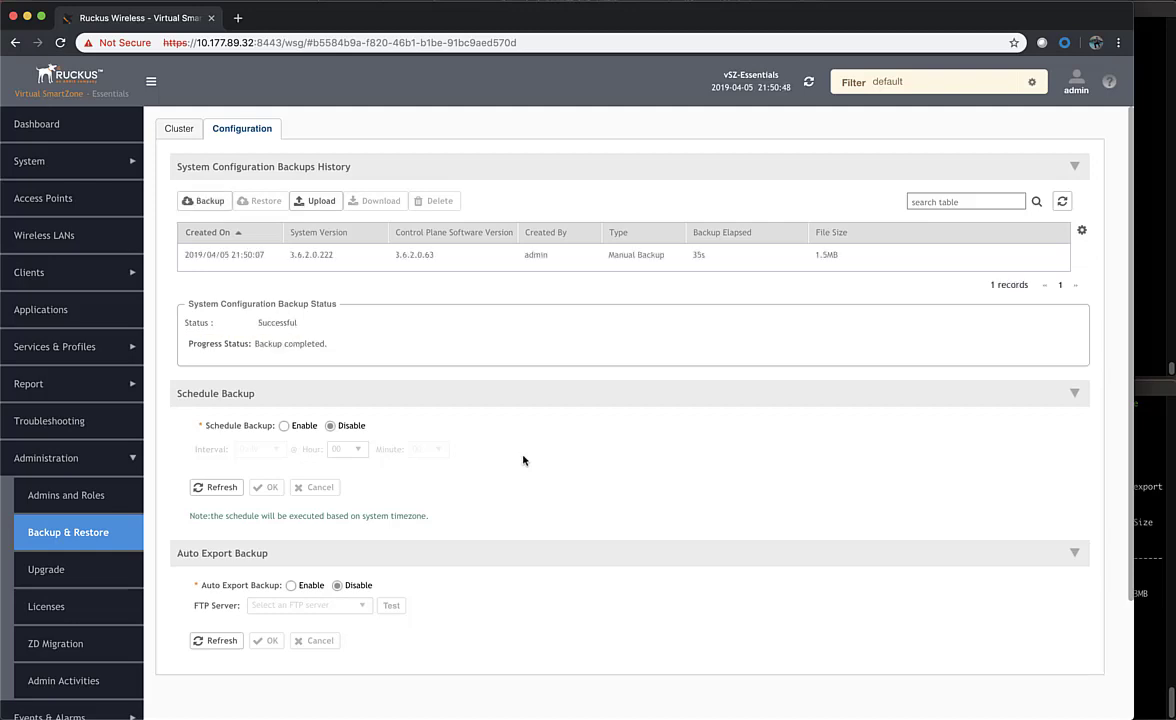
pyautogui.click(540, 255)
pyautogui.click(381, 201)
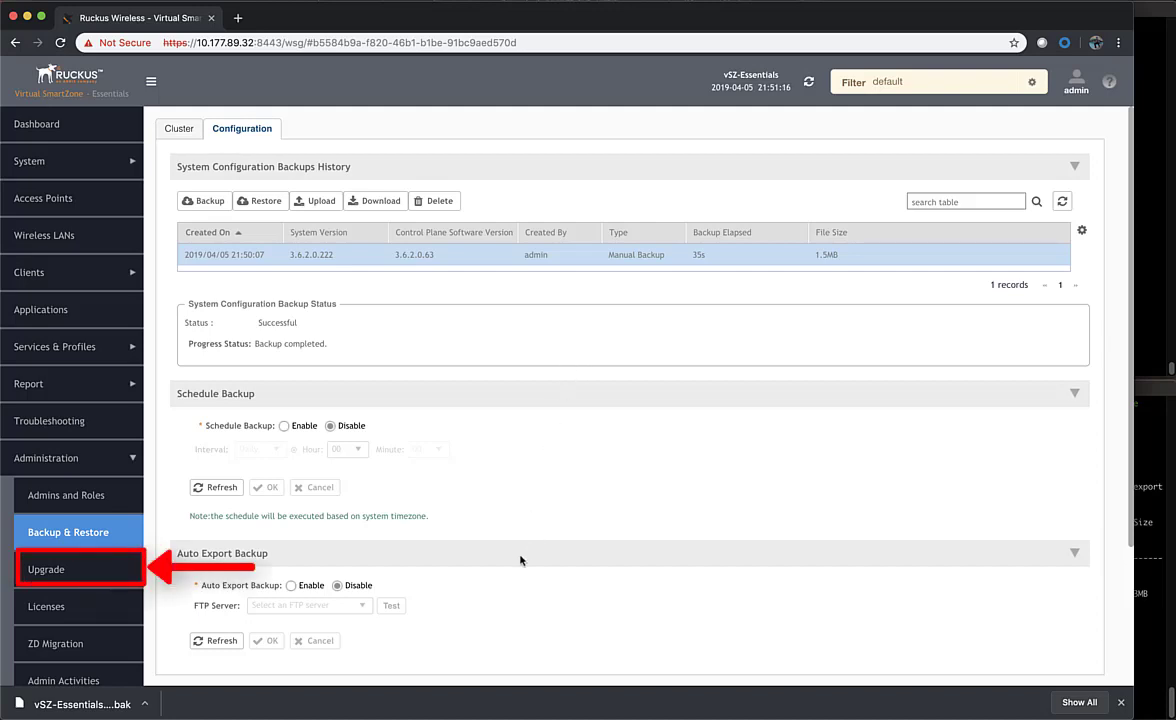
# - Upload the patch file vscg-5.1.0.0.496.ximg with pre-upgrade validations and upgrade the SmartZone controller to version 5.1.0.0.496
pyautogui.click(87, 577)
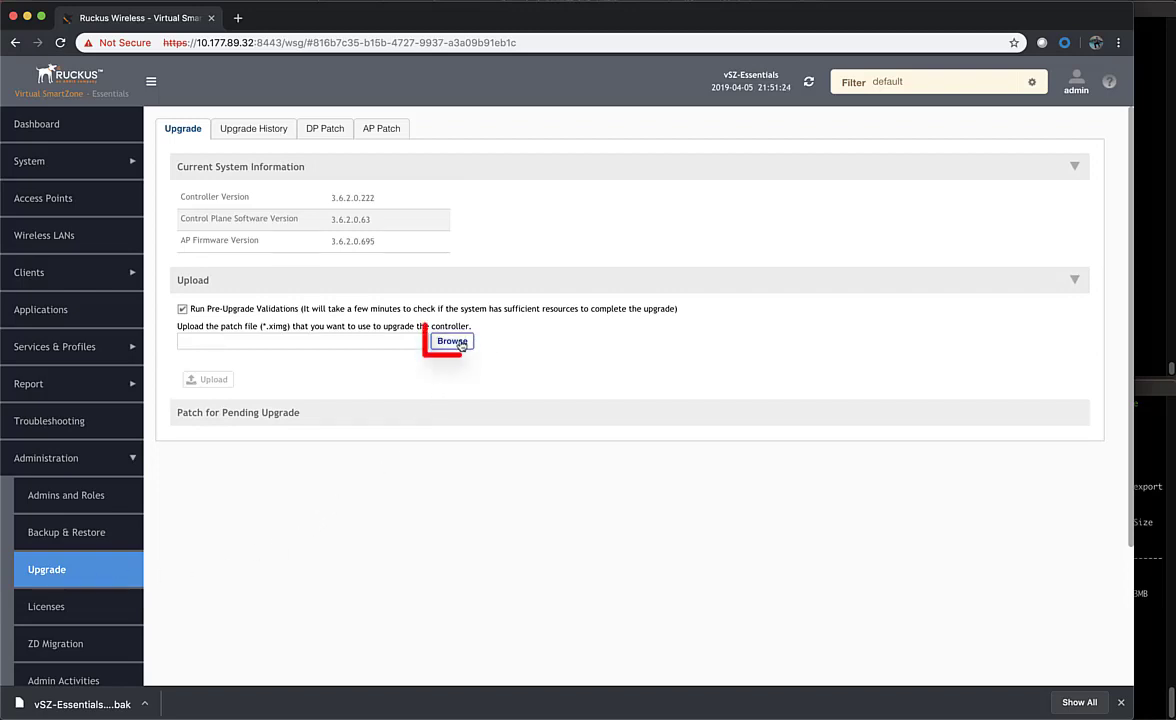
pyautogui.click(461, 345)
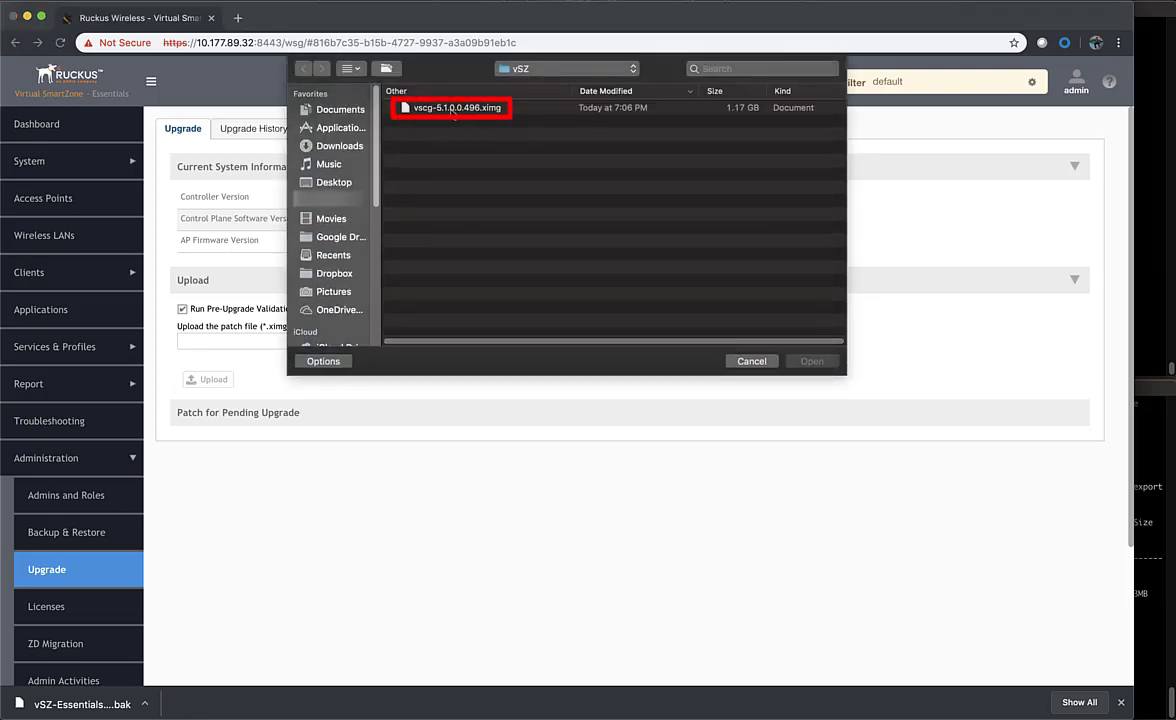
pyautogui.click(420, 110)
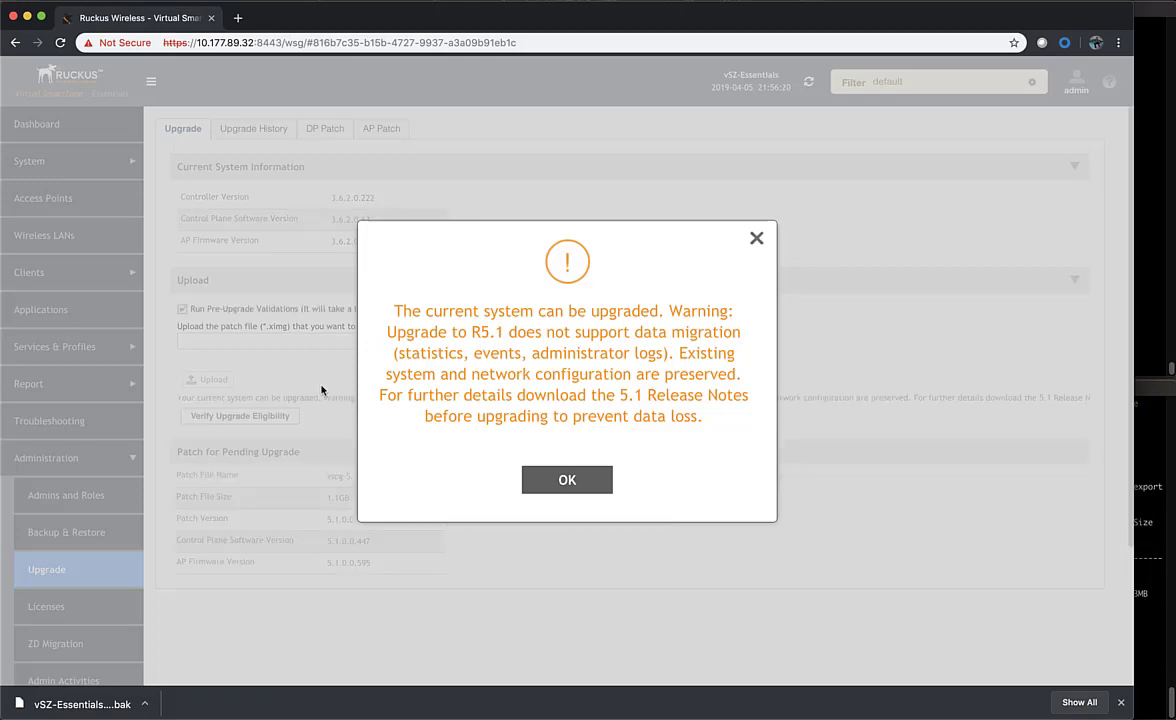
pyautogui.click(567, 481)
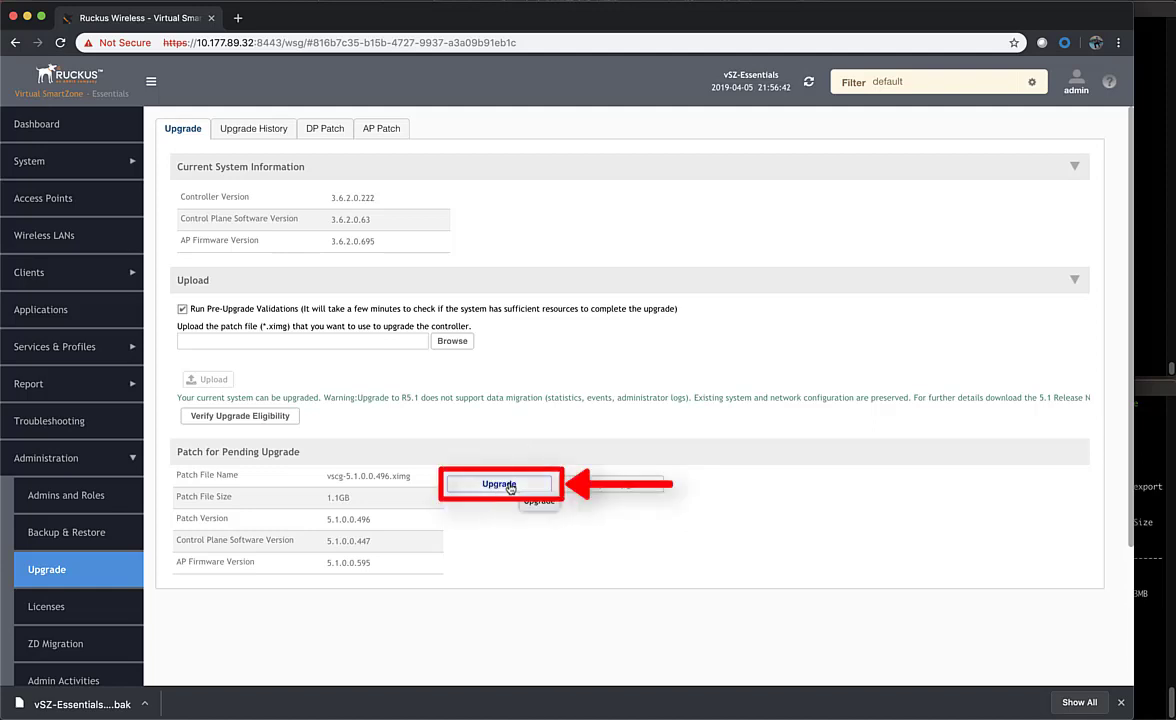
pyautogui.click(509, 485)
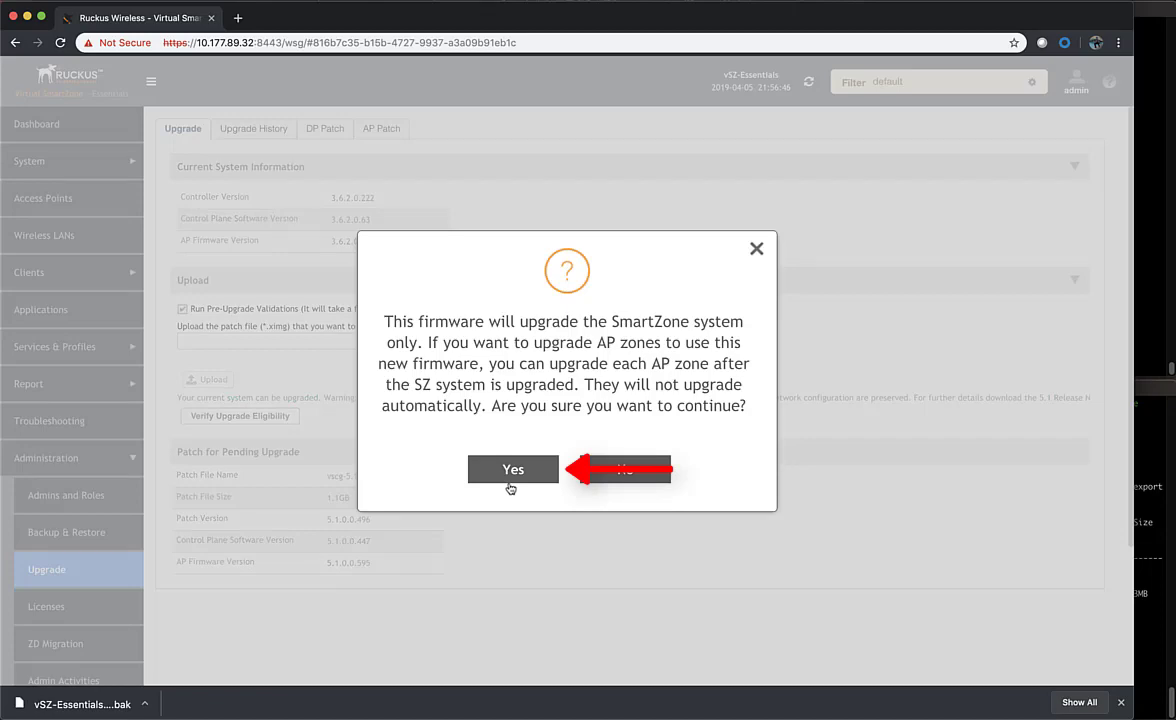
pyautogui.click(509, 481)
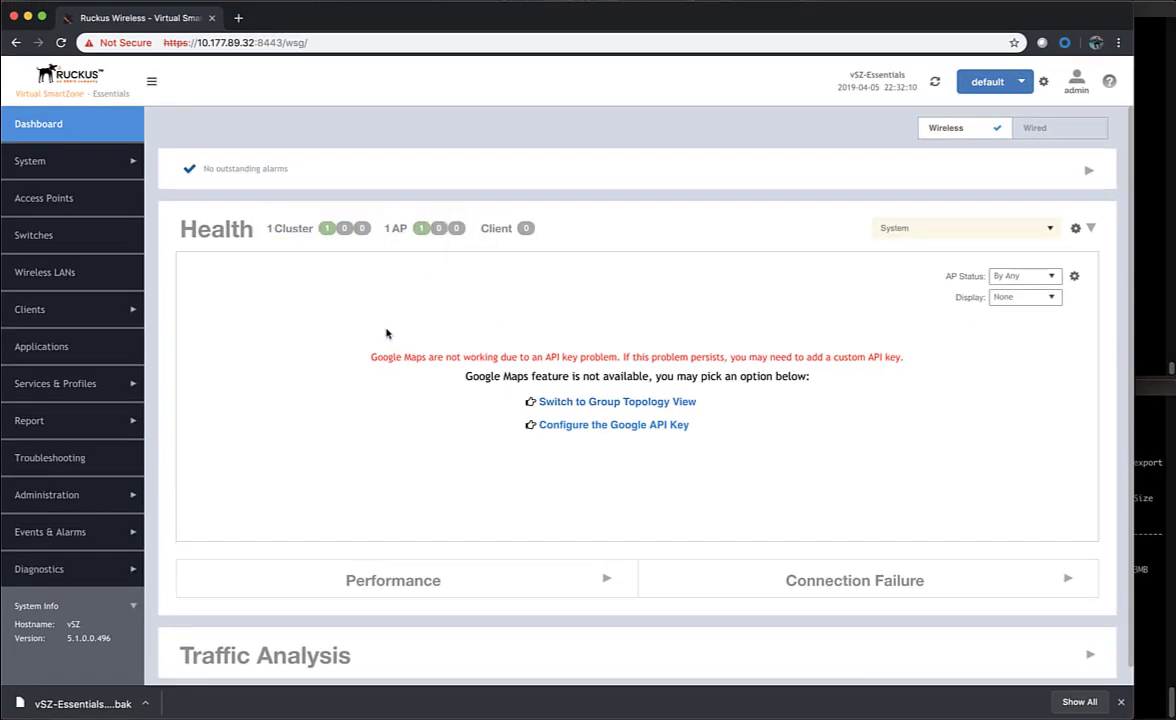
# - Upgrade the AP firmware of the Default Zone containing RuckusAP to 5.1.0.0.595 and accept the backup configuration file
pyautogui.click(70, 199)
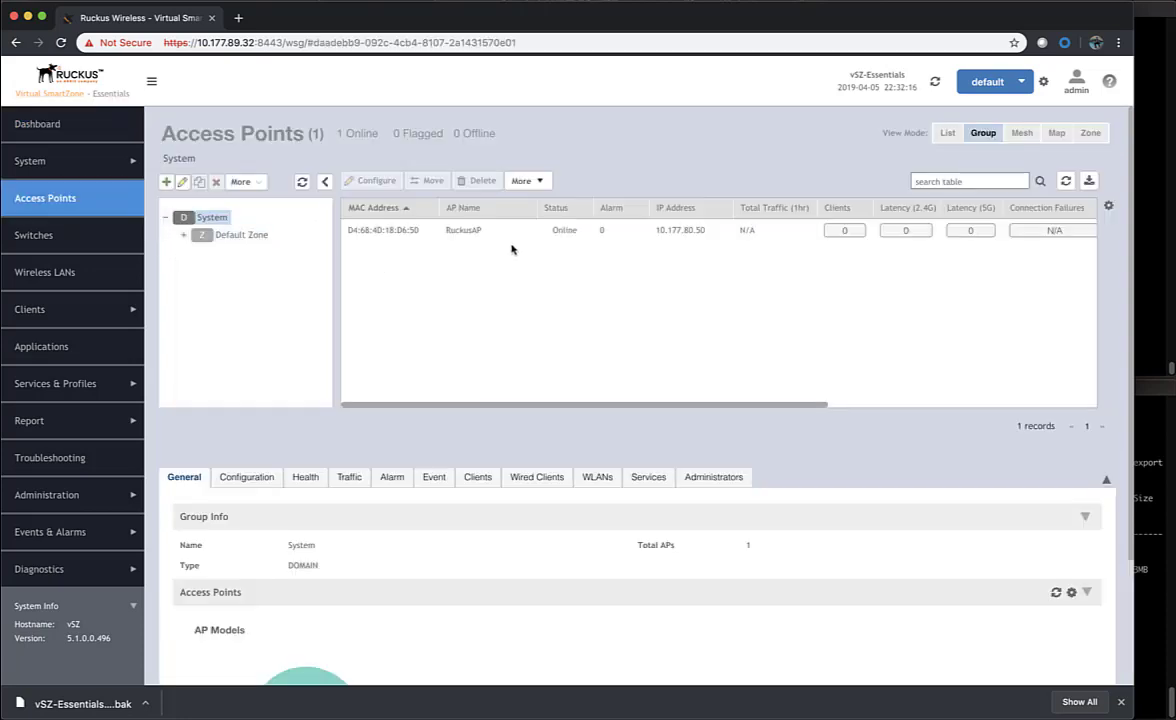
pyautogui.click(261, 236)
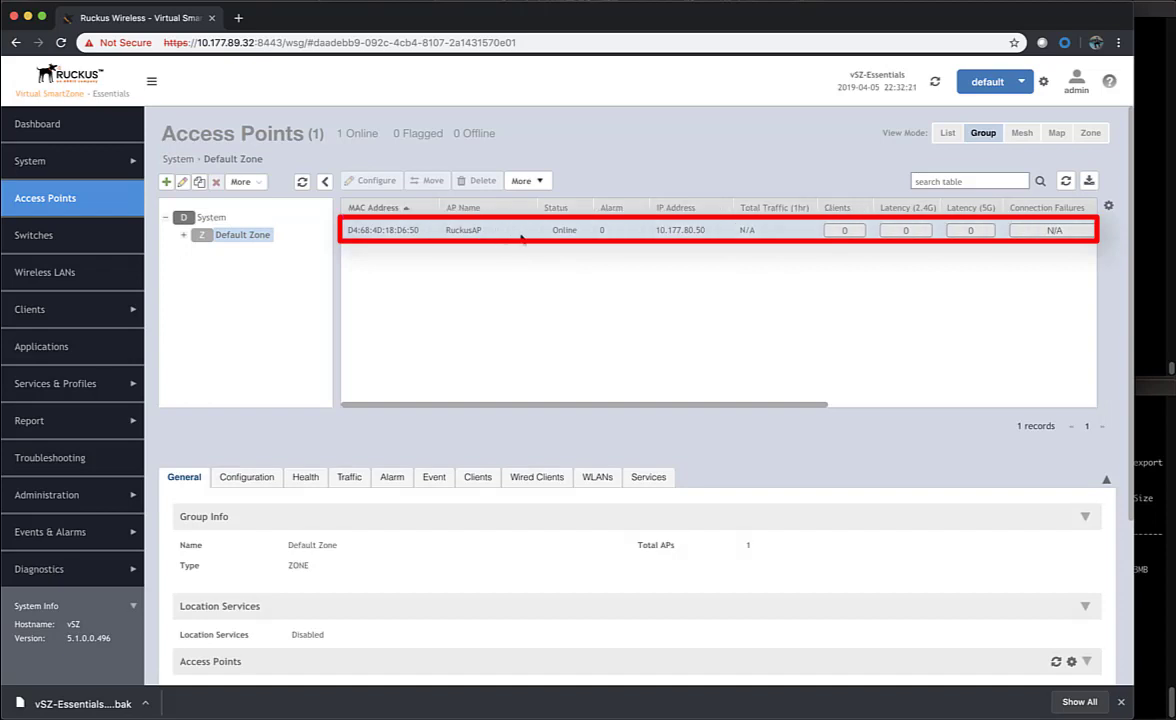
pyautogui.click(520, 232)
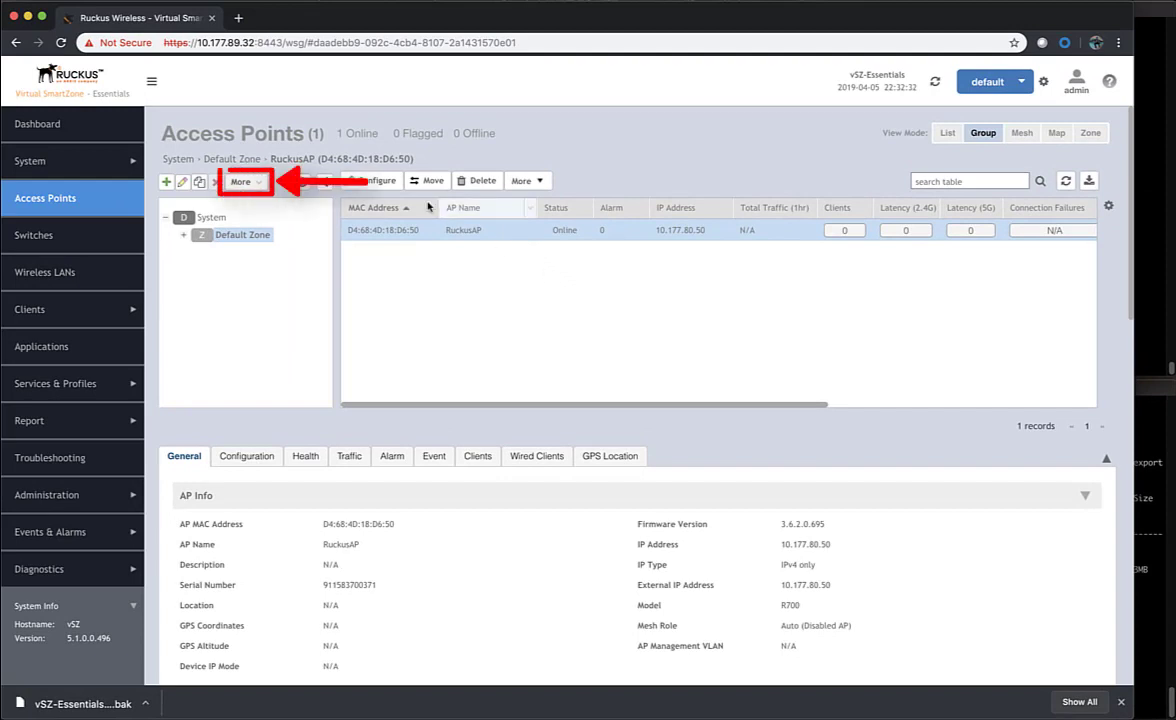
pyautogui.click(243, 182)
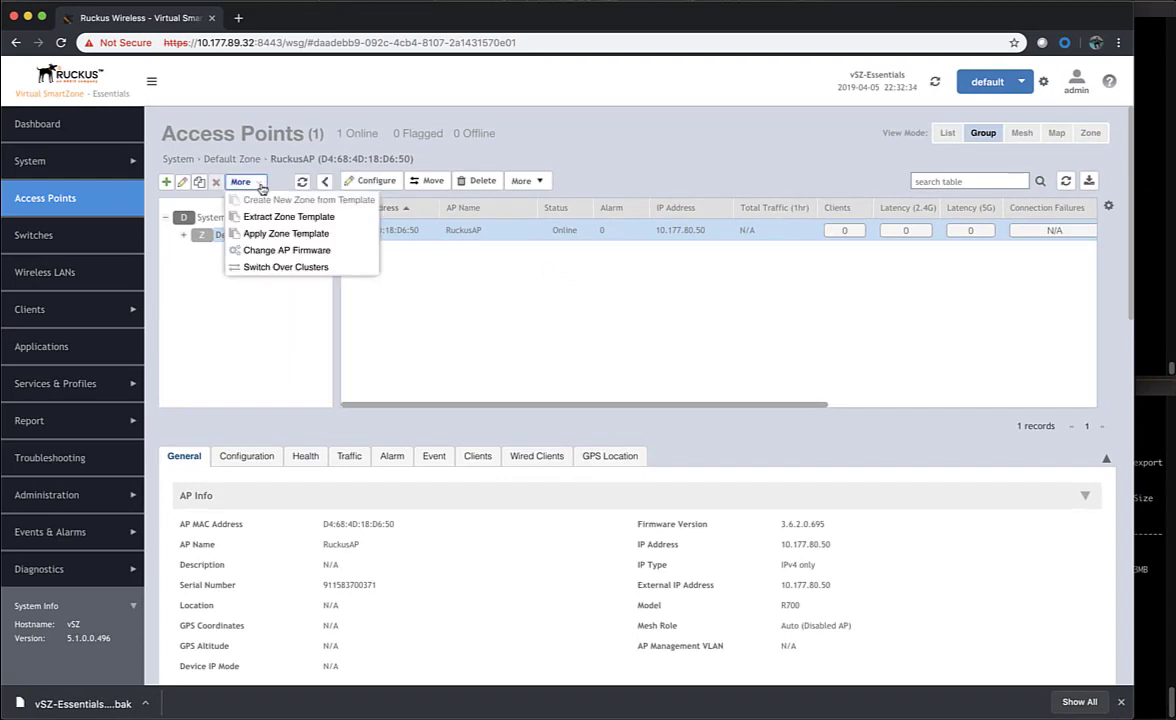
pyautogui.click(275, 251)
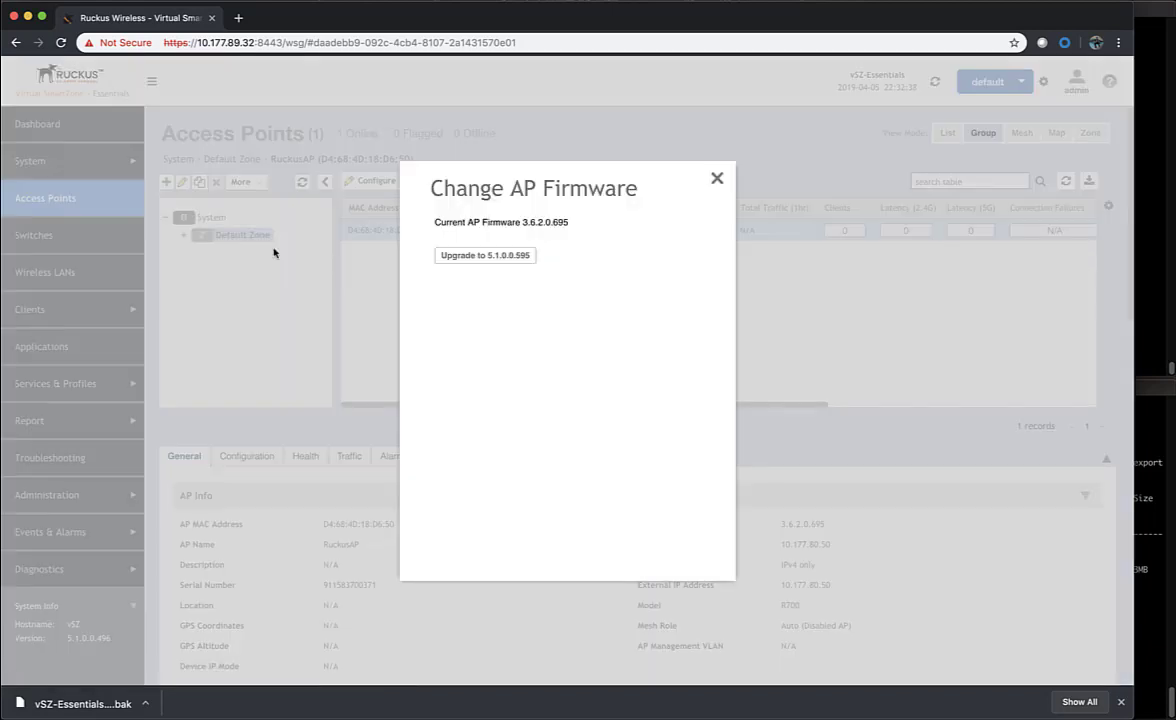
pyautogui.click(483, 256)
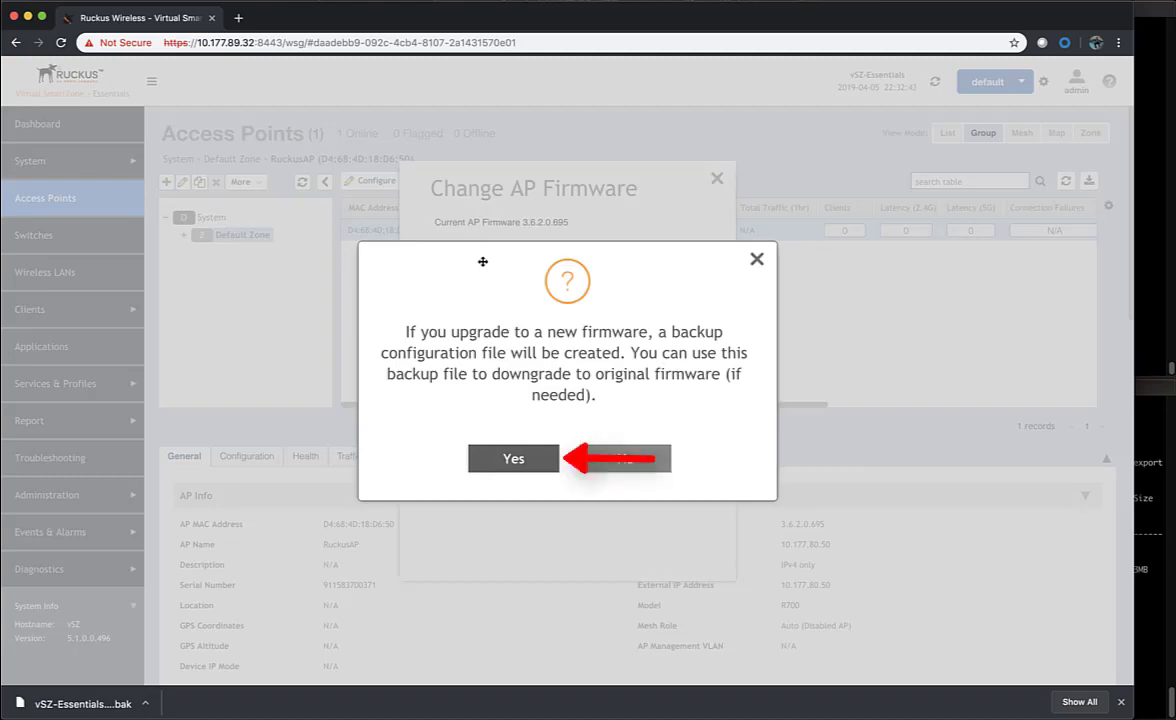
pyautogui.click(513, 458)
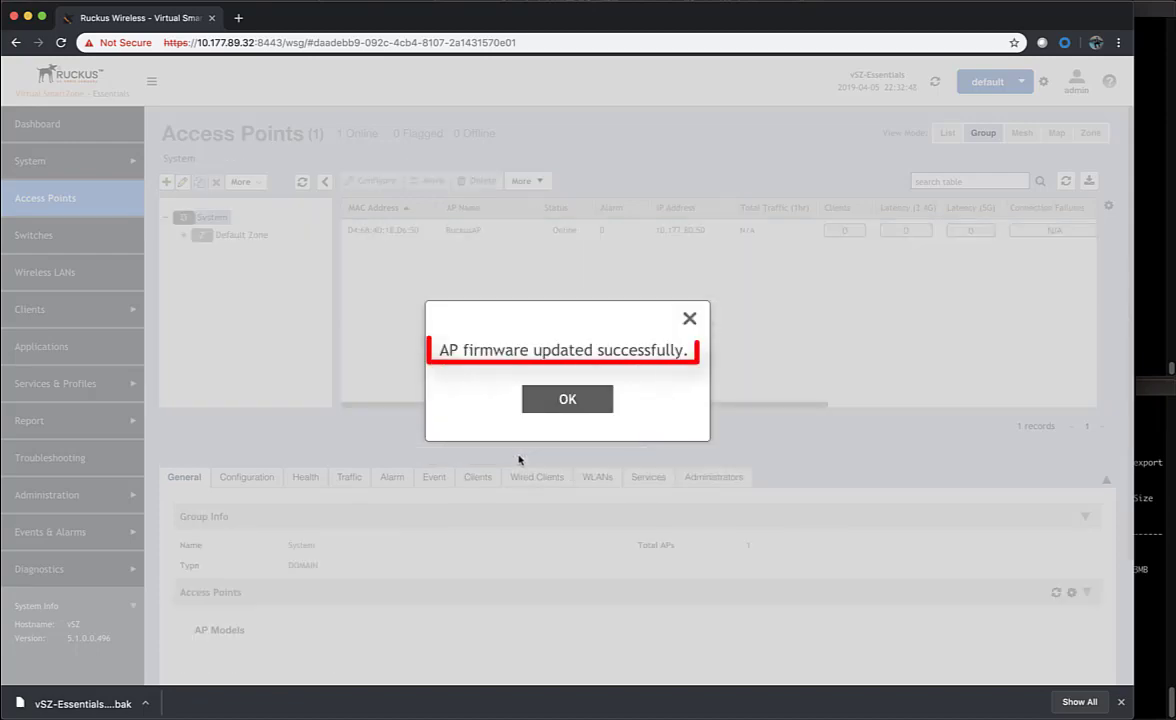
pyautogui.click(567, 399)
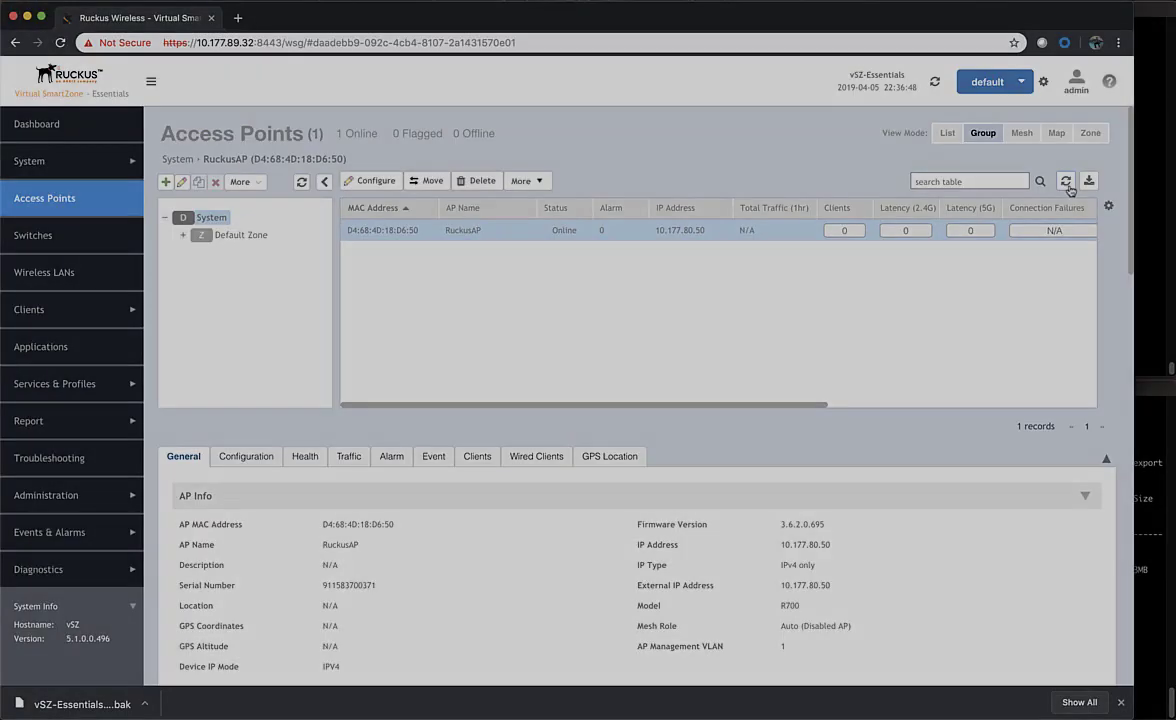
# - Refresh the access point list and check the firmware version in RuckusAP's details
pyautogui.click(1065, 181)
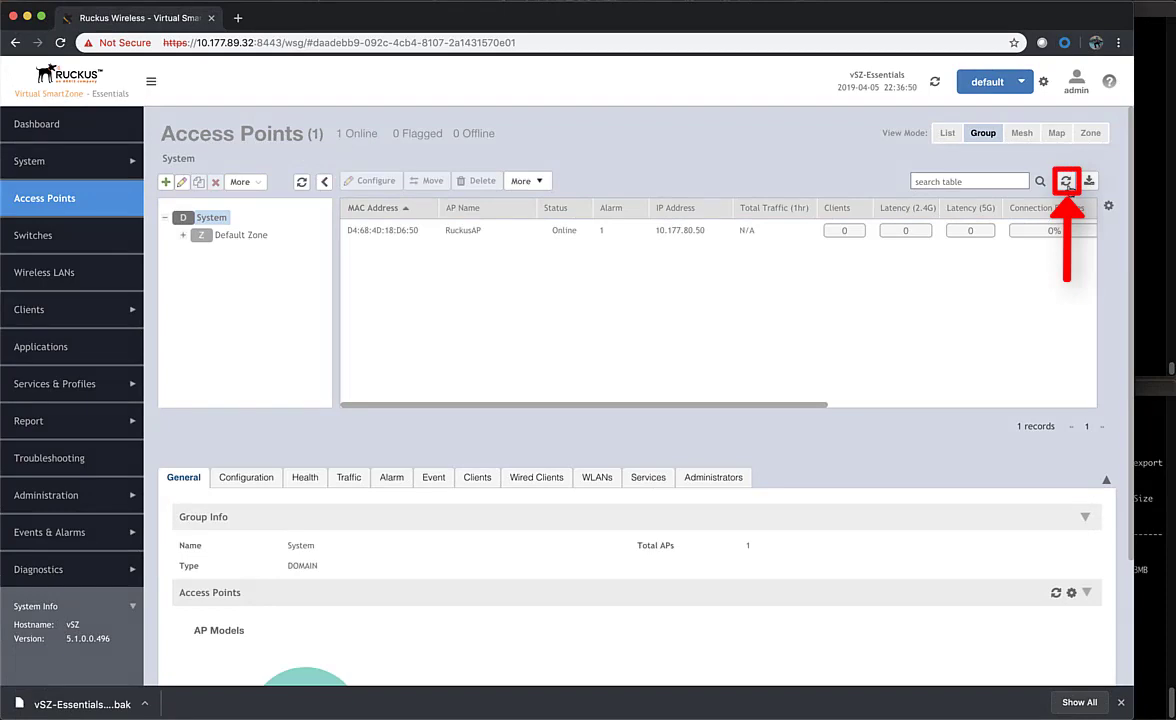
pyautogui.click(612, 231)
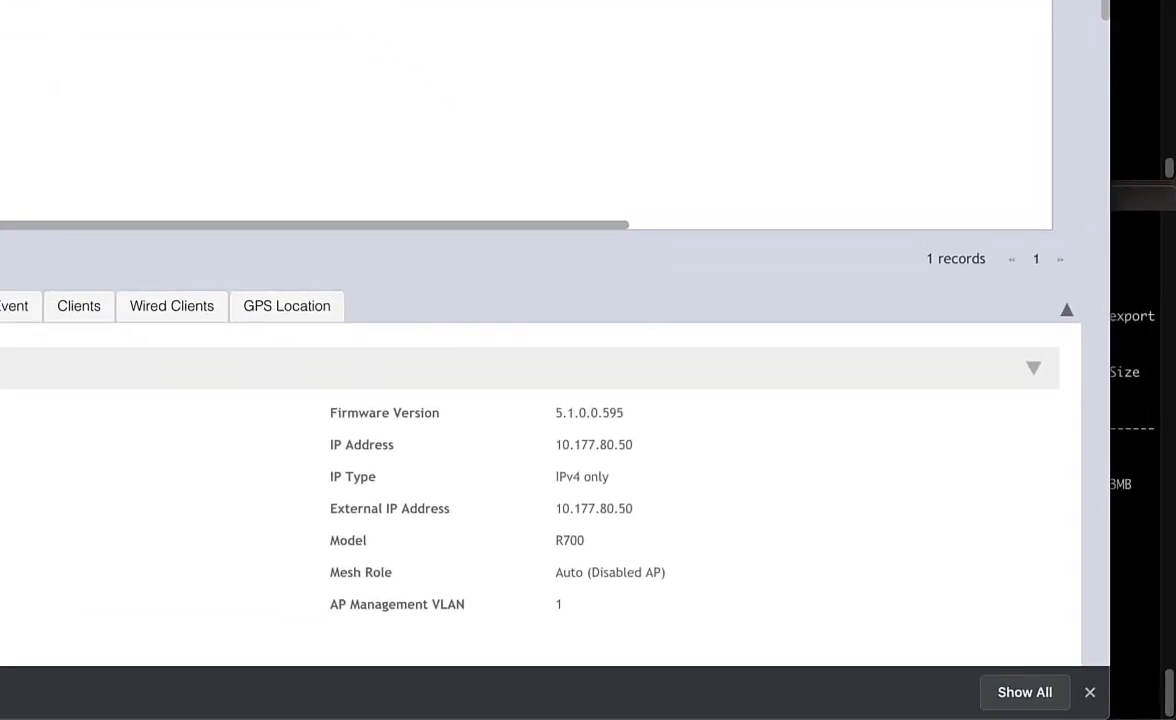